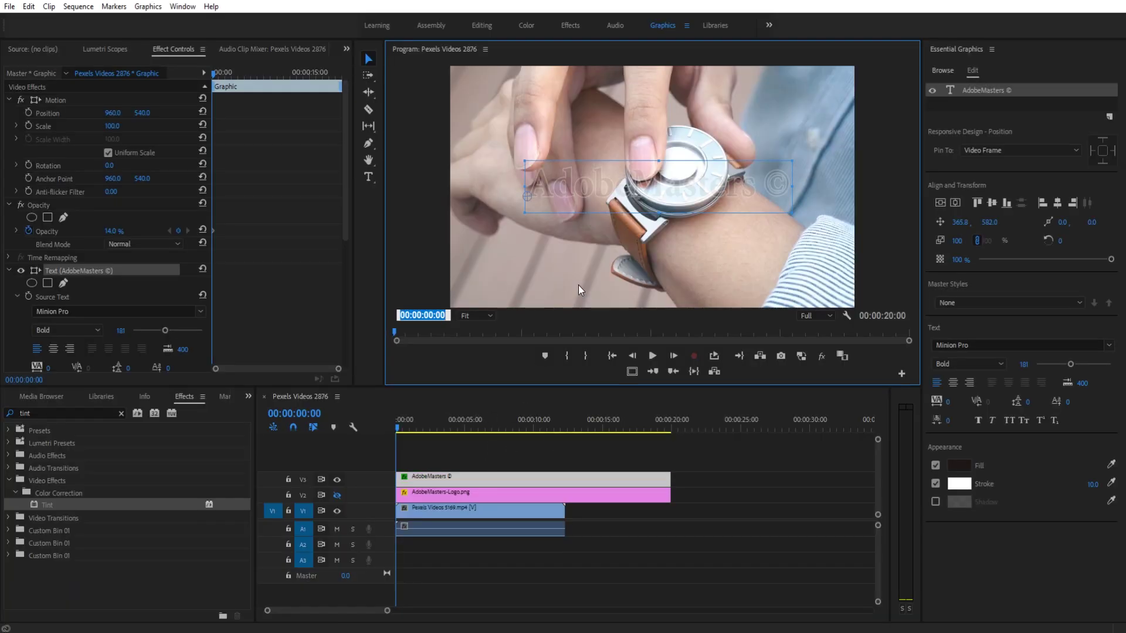
- Show the V2 logo track over the watch clip, toggling the V3 text watermark off and on to compare
{"action": "left_click", "coordinate": [578, 286]}
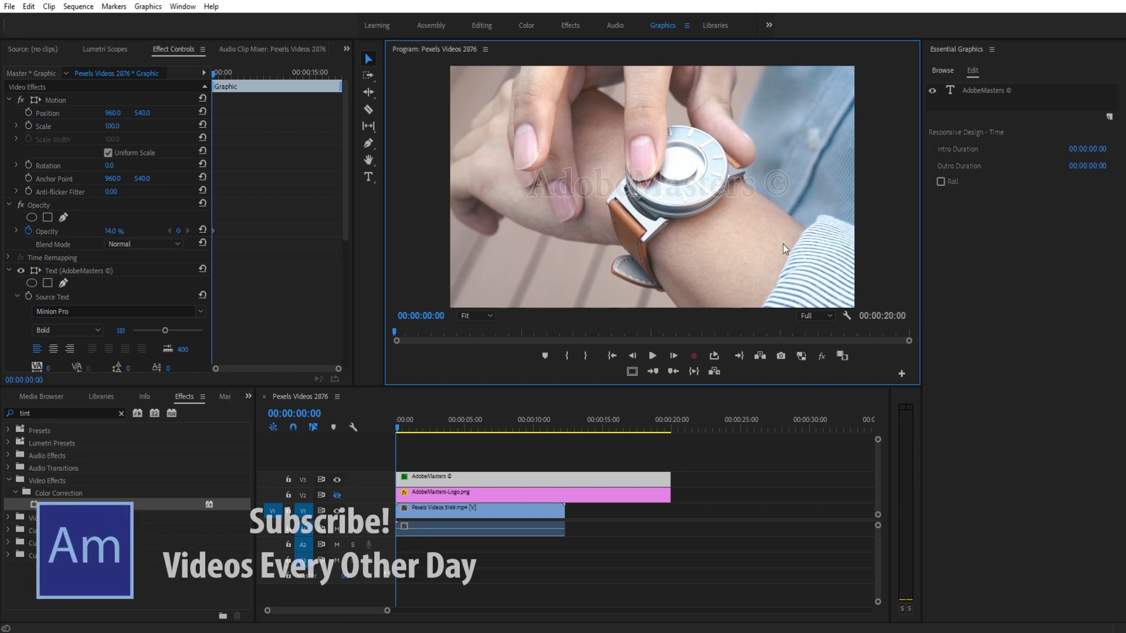
{"action": "left_click", "coordinate": [337, 494]}
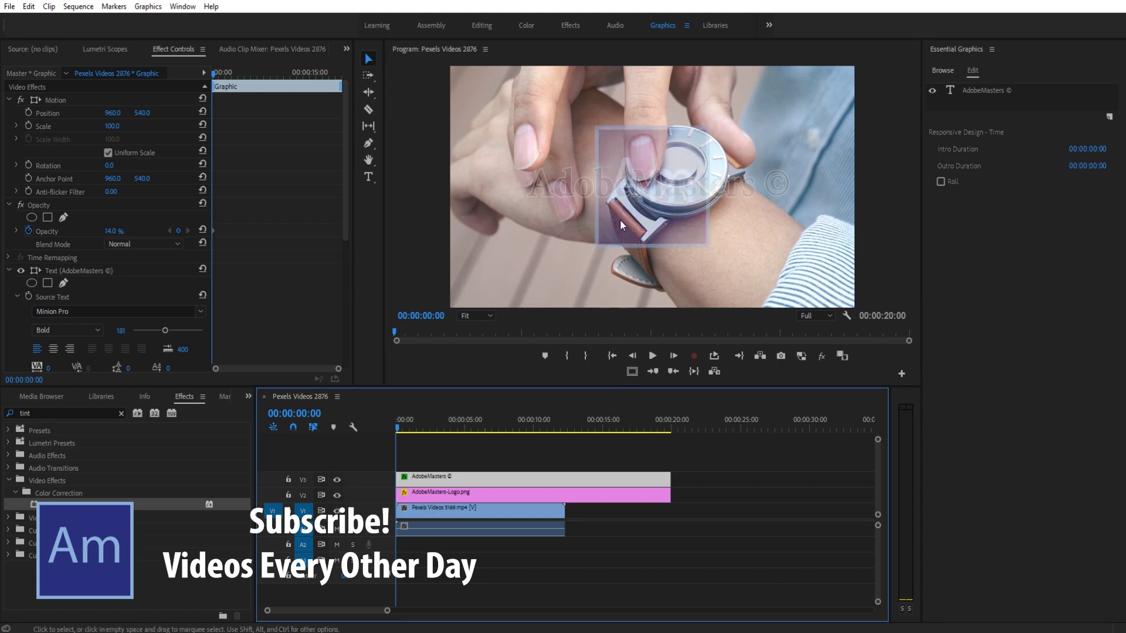
{"action": "left_click", "coordinate": [337, 479]}
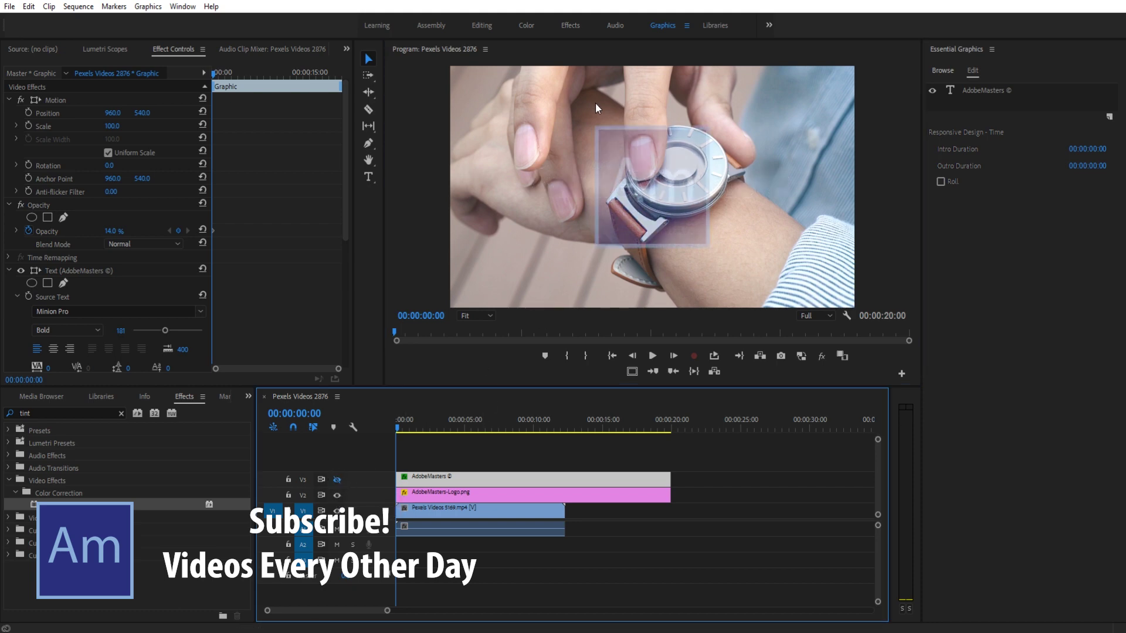
{"action": "left_click", "coordinate": [337, 480]}
{"action": "left_click", "coordinate": [394, 496]}
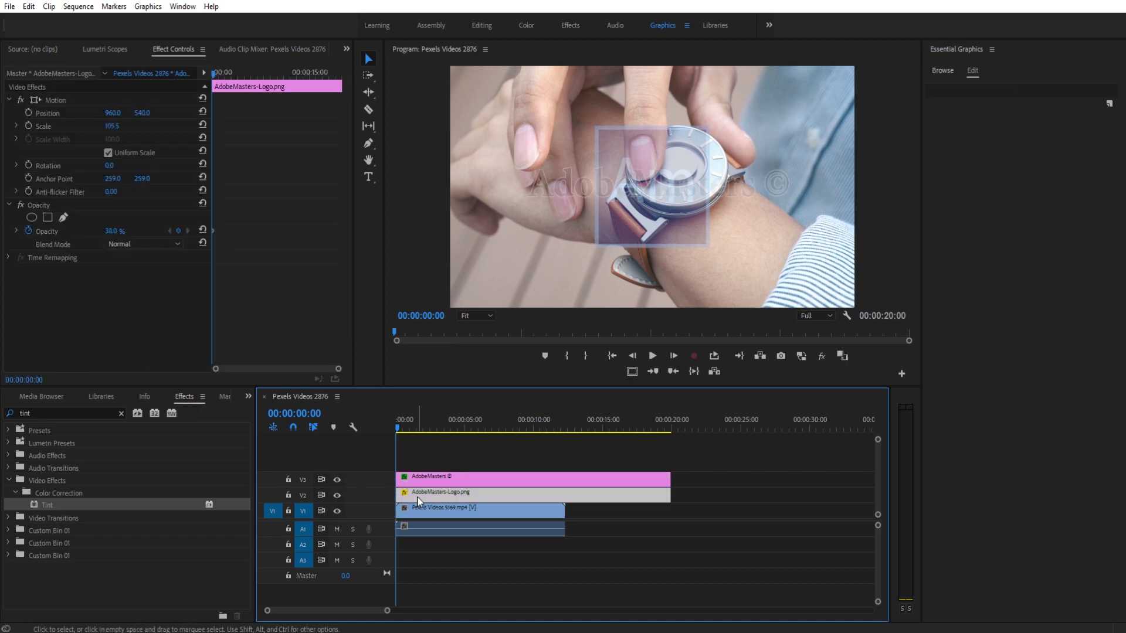
- Delete the old logo and text overlay clips from the V2 and V3 tracks
{"action": "key", "text": "Delete"}
{"action": "left_click", "coordinate": [458, 478]}
{"action": "key", "text": "Delete"}
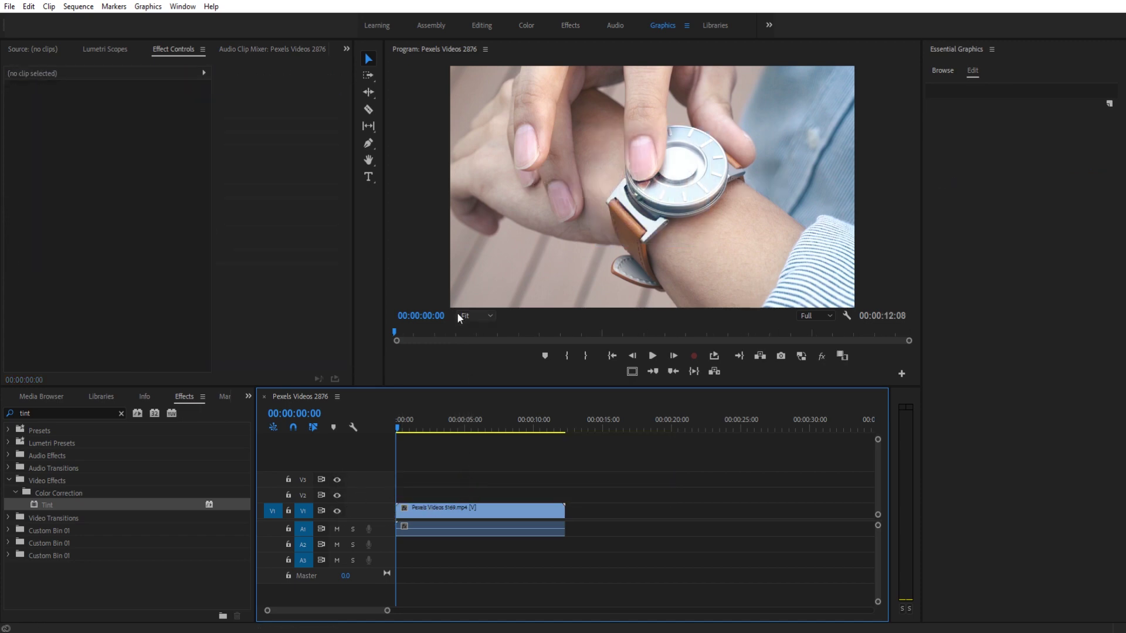
{"action": "left_click", "coordinate": [950, 70]}
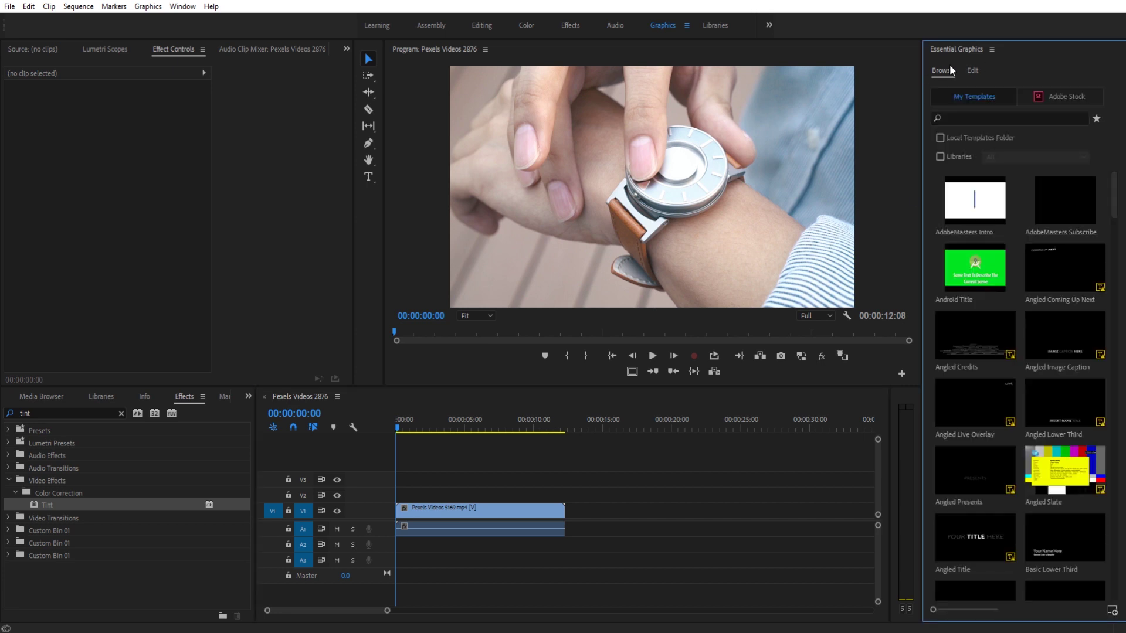
{"action": "left_click", "coordinate": [41, 397]}
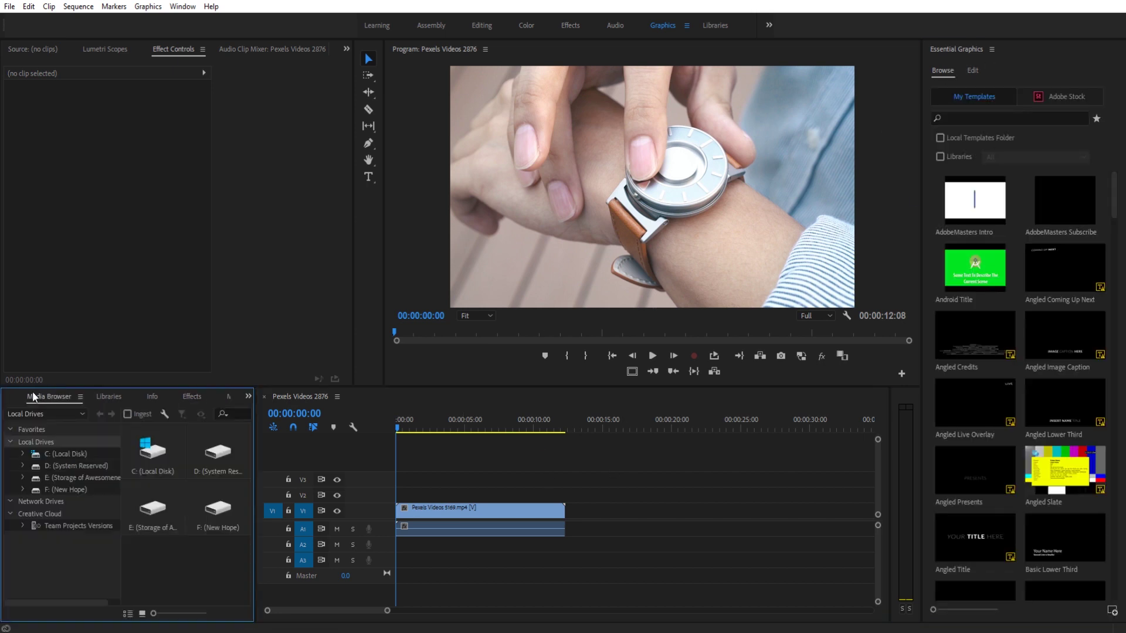
{"action": "key", "text": "shift+1"}
- Create a new Type-tool title reading 'AdobeMasters ©' on the watch clip
{"action": "left_click", "coordinate": [367, 177]}
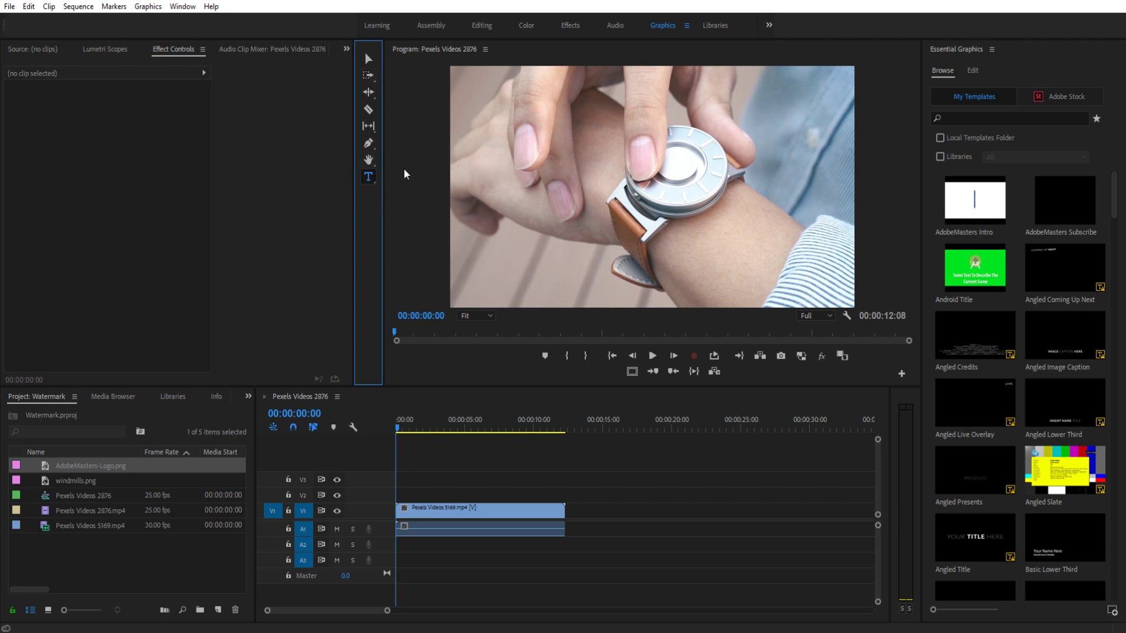
{"action": "left_click", "coordinate": [510, 180]}
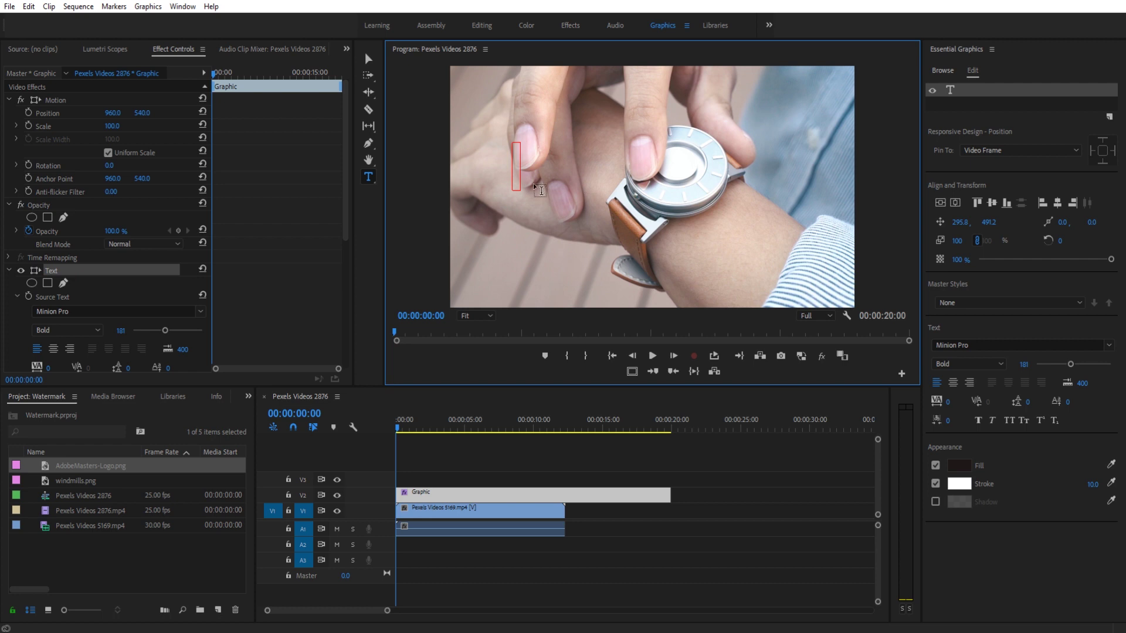
{"action": "type", "text": "Ado"}
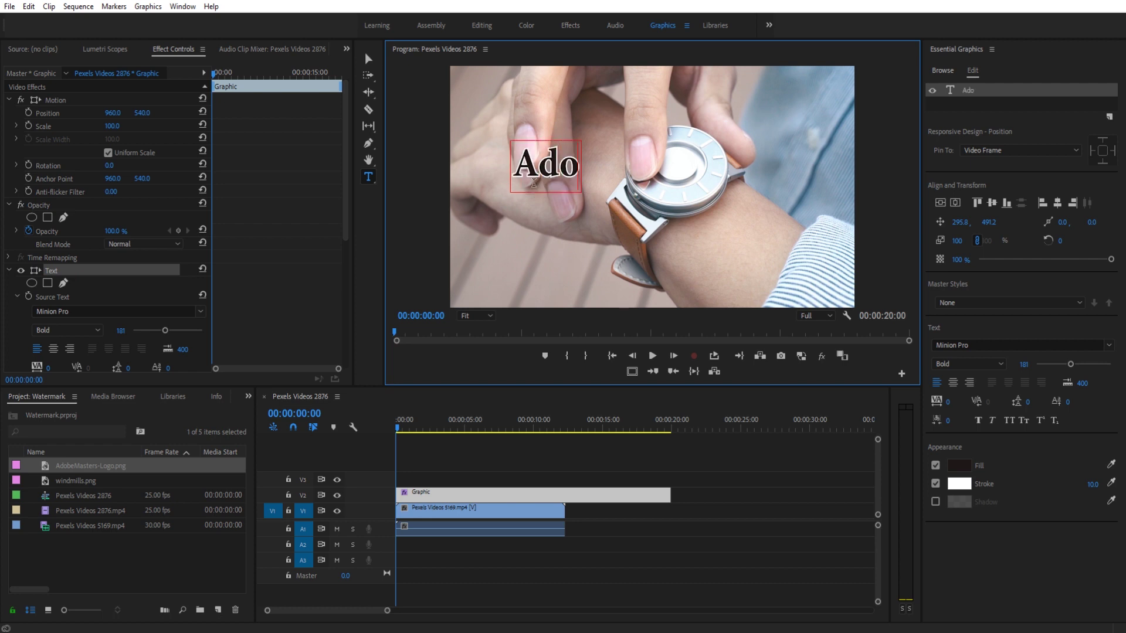
{"action": "type", "text": "beMasters"}
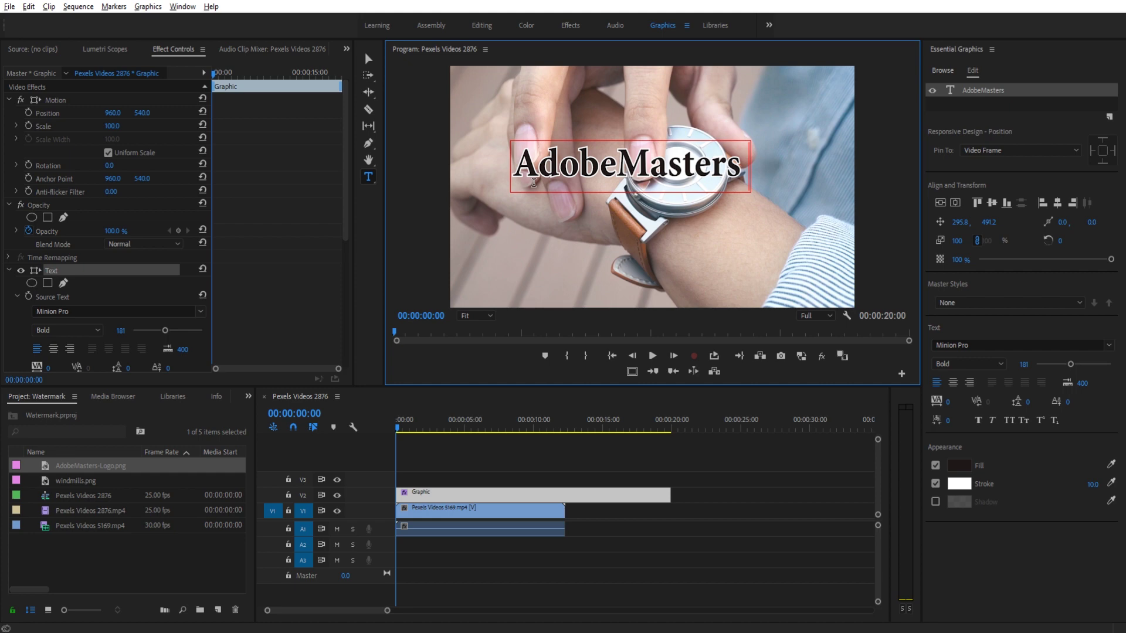
{"action": "type", "text": "©"}
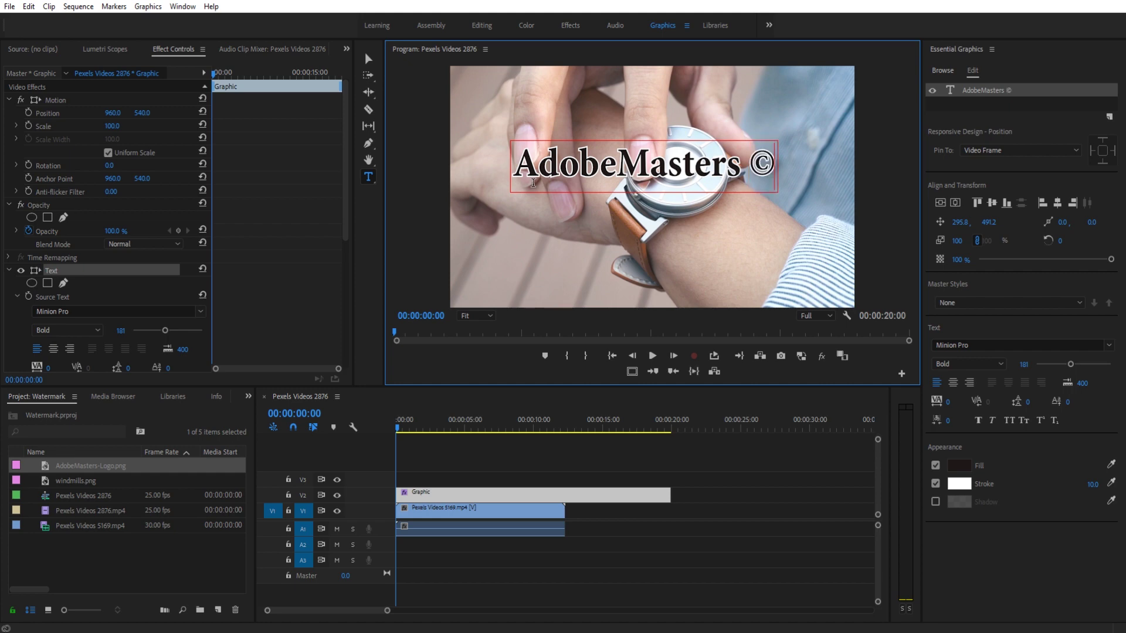
{"action": "left_click_drag", "start_coordinate": [738, 173], "coordinate": [772, 173]}
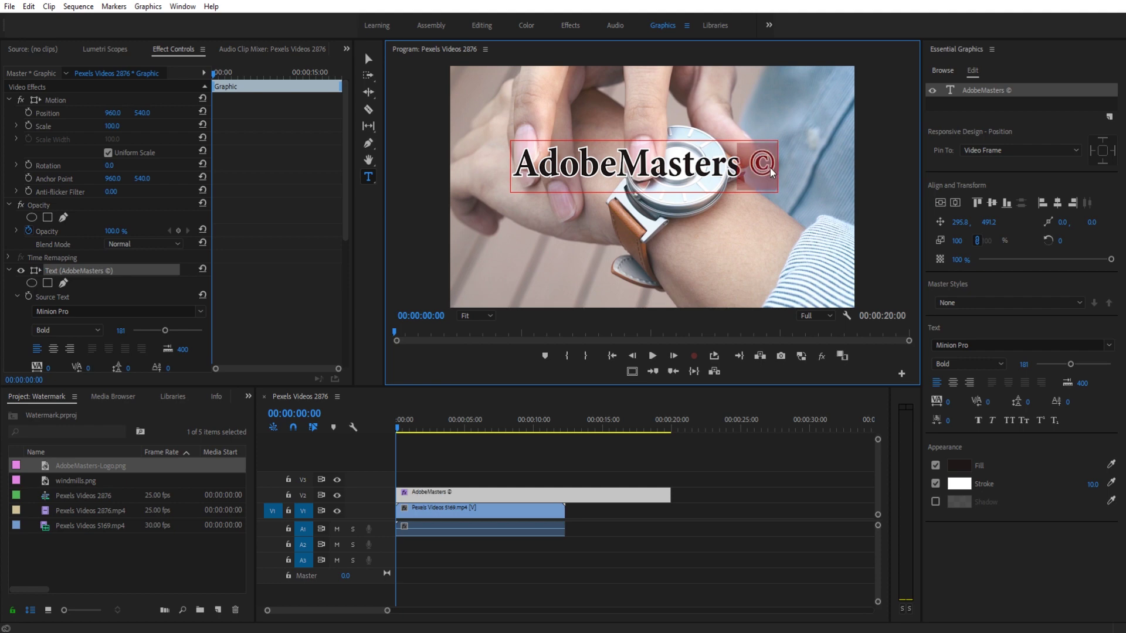
{"action": "left_click", "coordinate": [769, 164]}
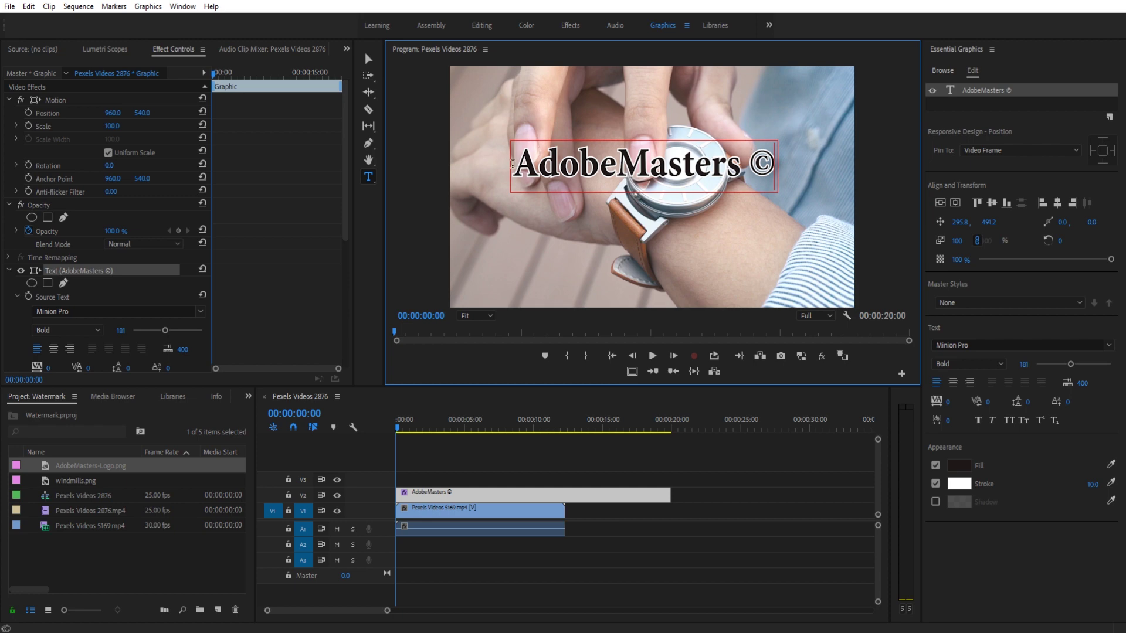
{"action": "mouse_move", "coordinate": [511, 164]}
{"action": "left_mouse_down"}
{"action": "mouse_move", "coordinate": [814, 157]}
{"action": "mouse_move", "coordinate": [510, 169]}
{"action": "left_mouse_up"}
{"action": "left_click", "coordinate": [682, 157]}
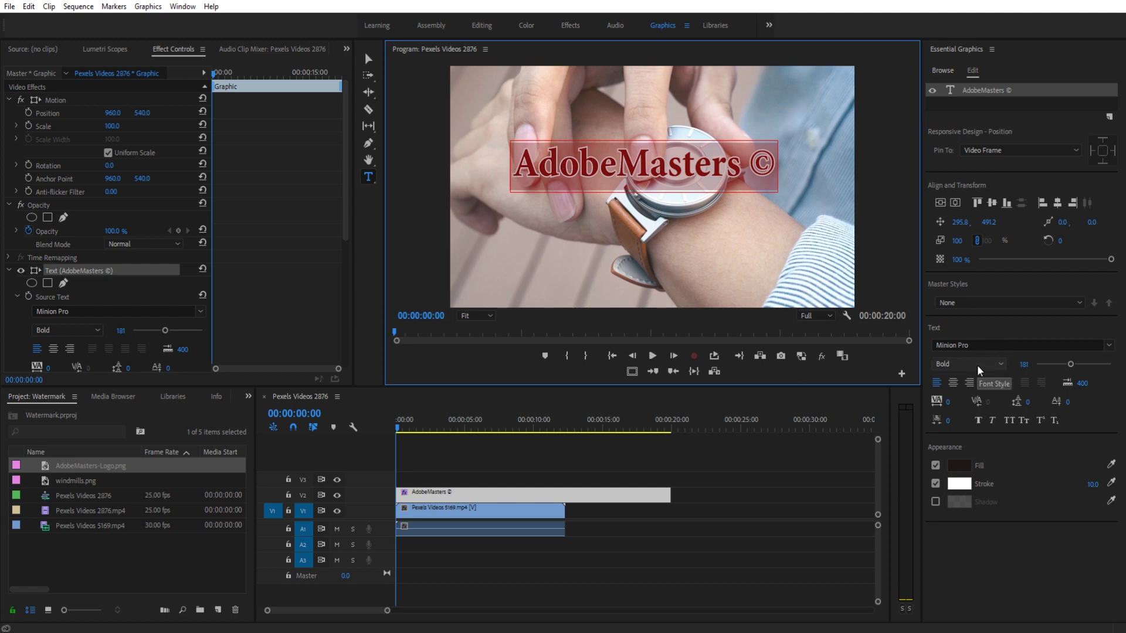
{"action": "left_click", "coordinate": [959, 465]}
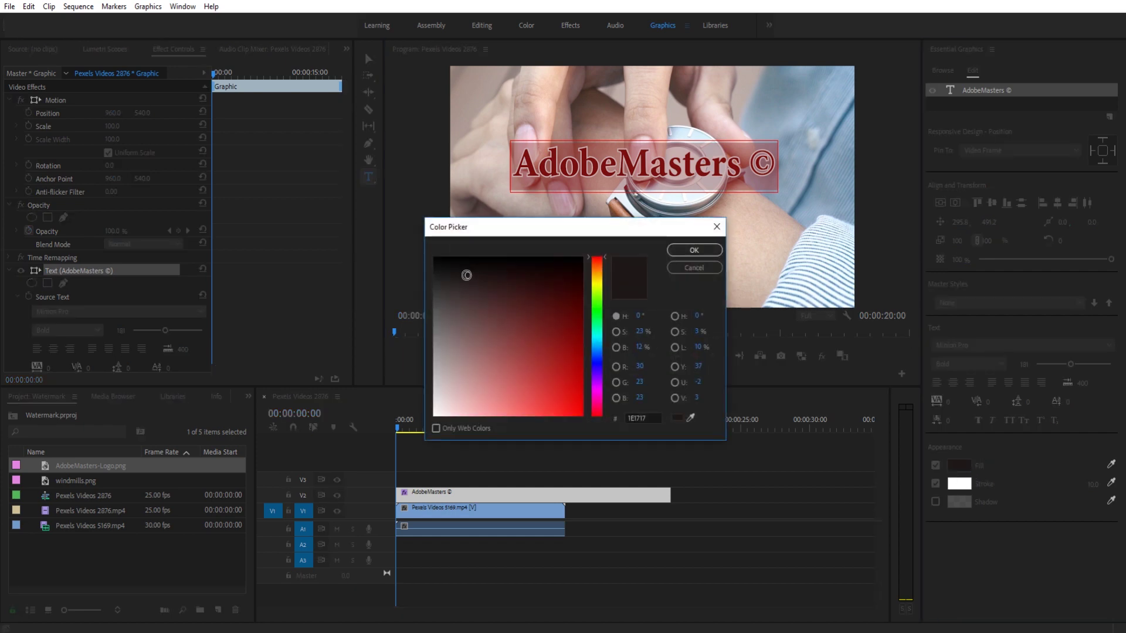
{"action": "left_click", "coordinate": [694, 250]}
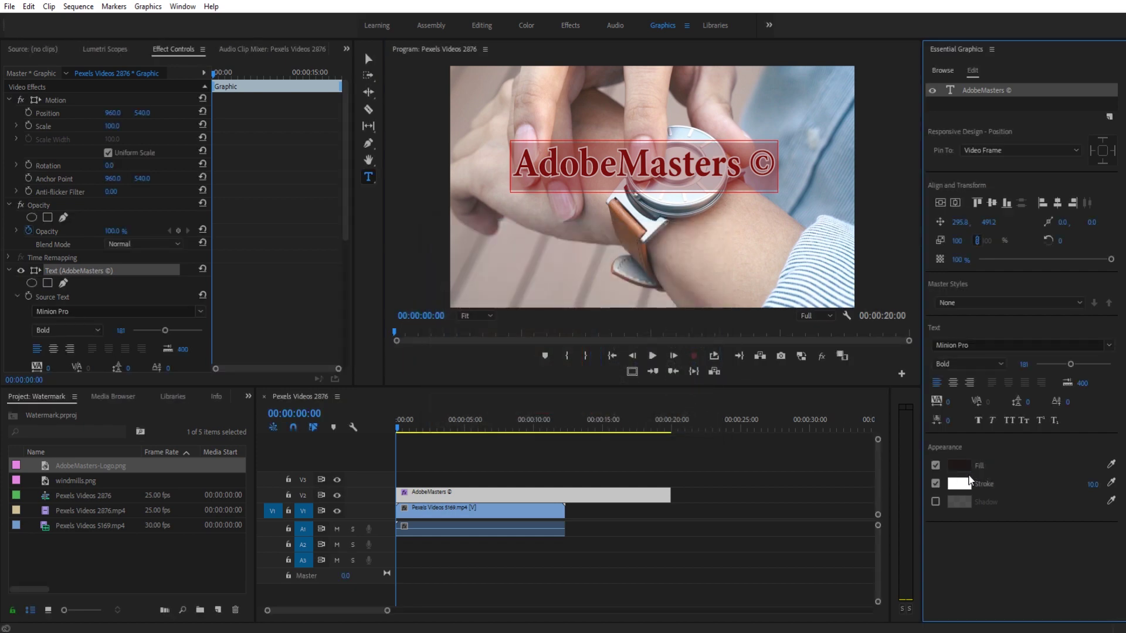
{"action": "left_click", "coordinate": [966, 483]}
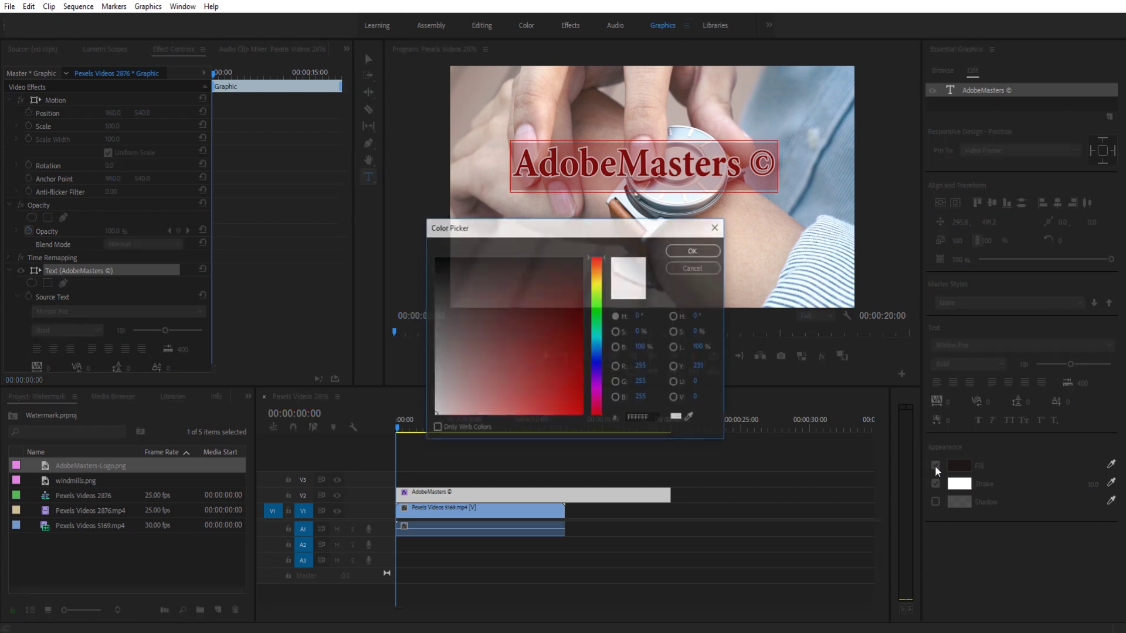
{"action": "left_click", "coordinate": [693, 268]}
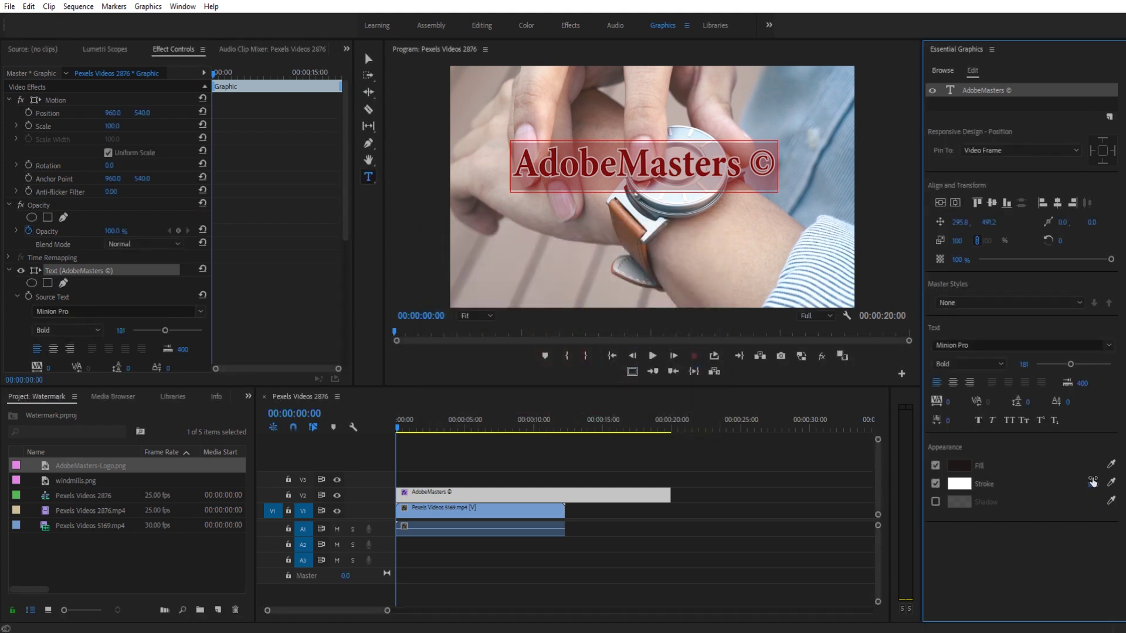
{"action": "left_click", "coordinate": [368, 59]}
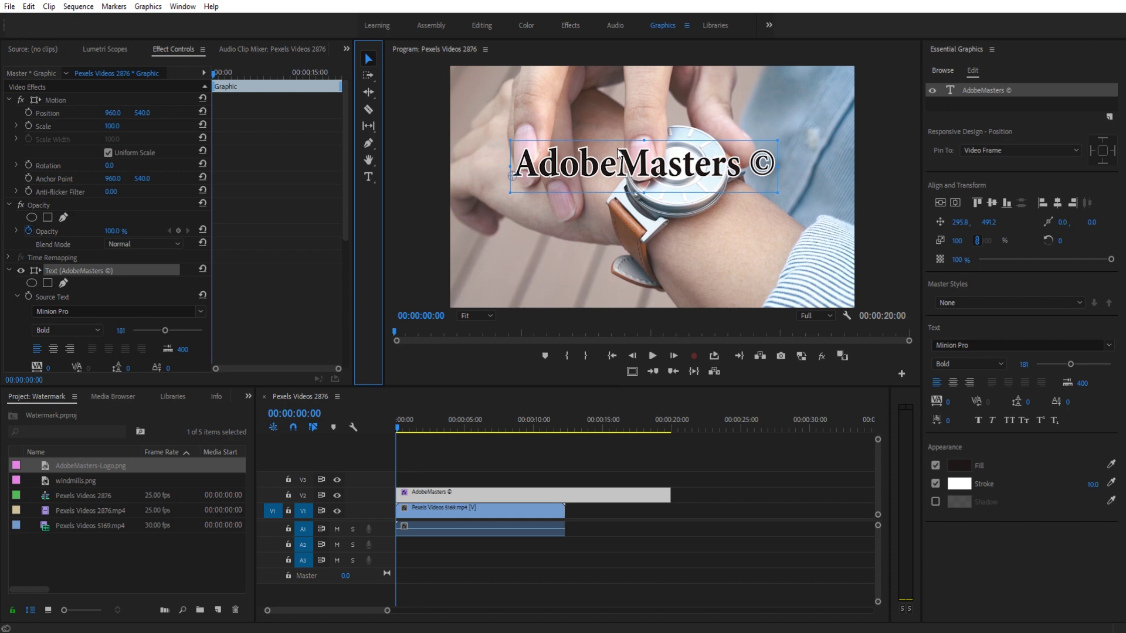
- Move the AdobeMasters © title toward frame centre and lower its opacity to 34%
{"action": "left_click_drag", "start_coordinate": [657, 169], "coordinate": [660, 178]}
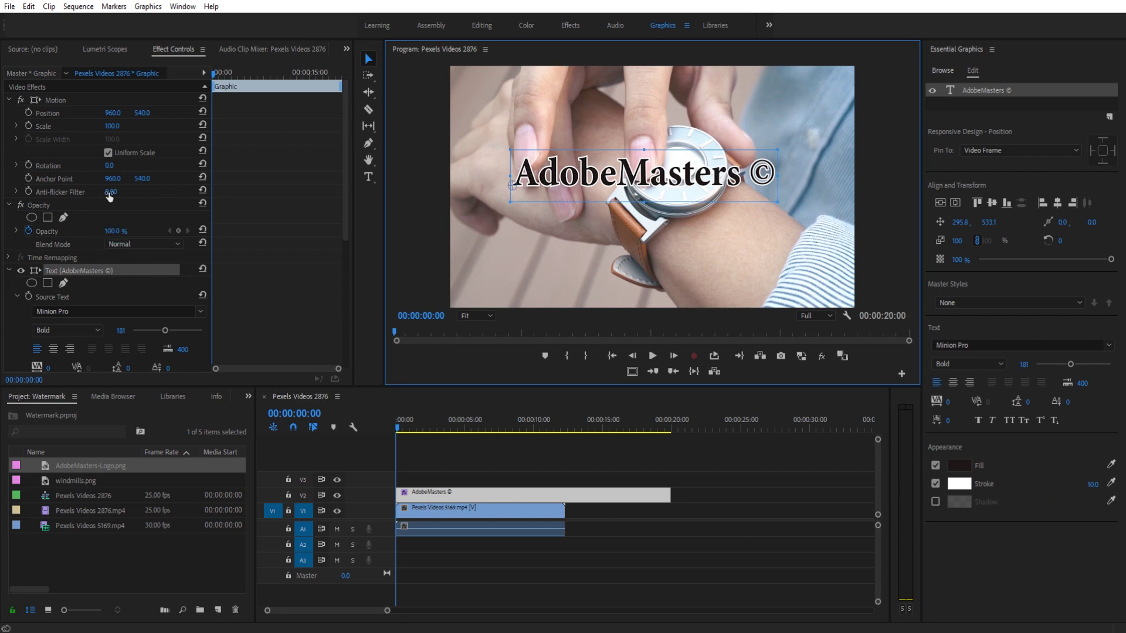
{"action": "left_click", "coordinate": [174, 48]}
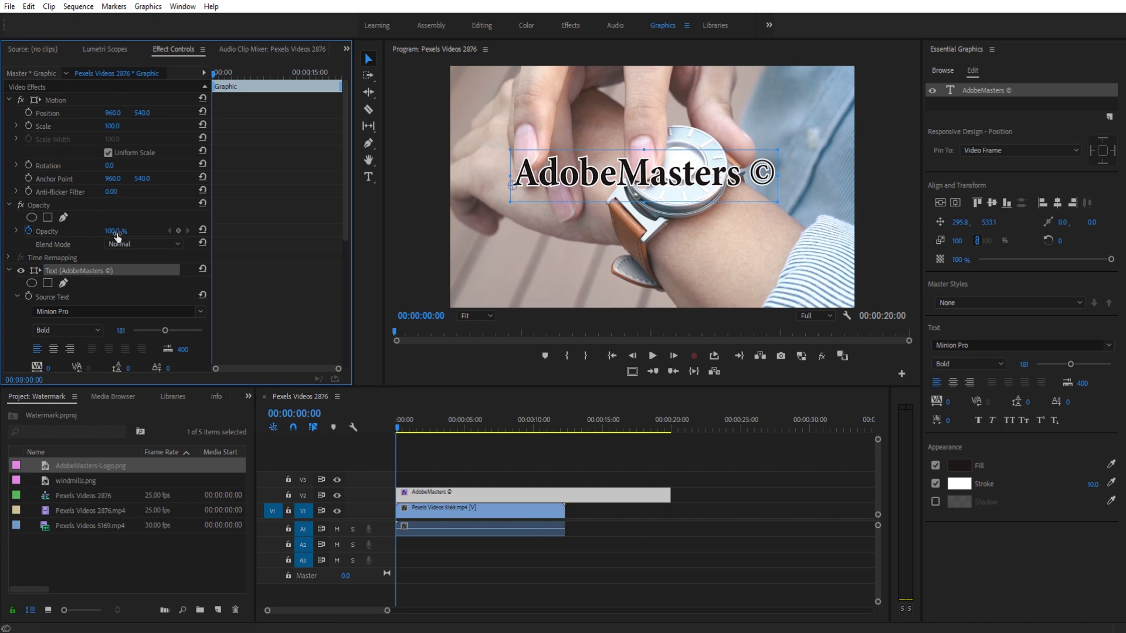
{"action": "left_click_drag", "start_coordinate": [118, 233], "coordinate": [73, 234]}
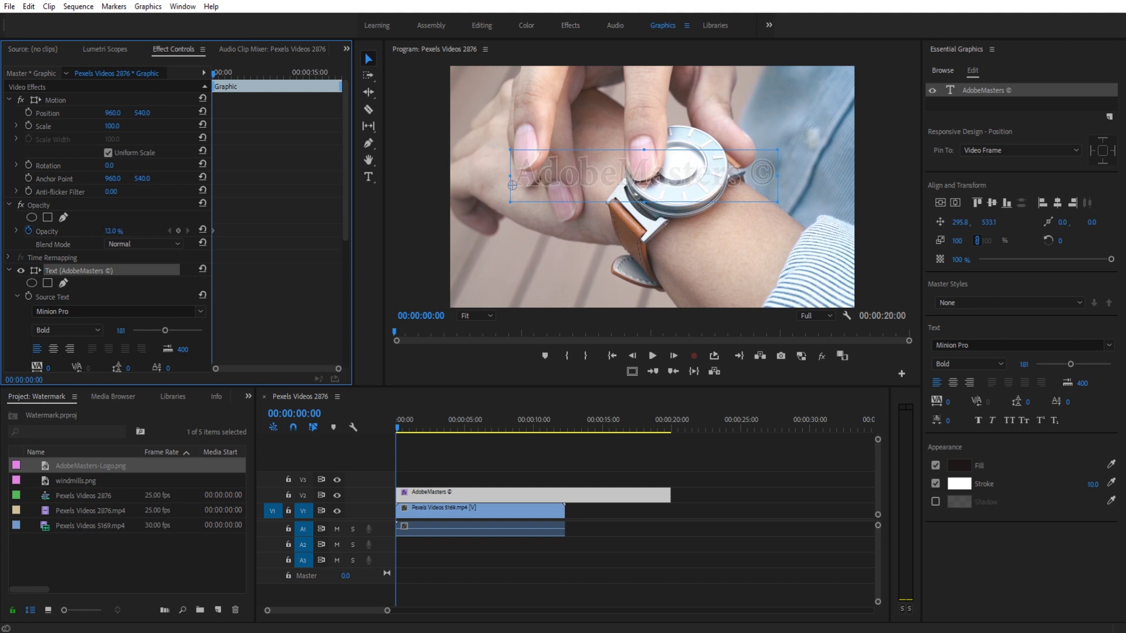
{"action": "left_click_drag", "start_coordinate": [65, 233], "coordinate": [81, 233]}
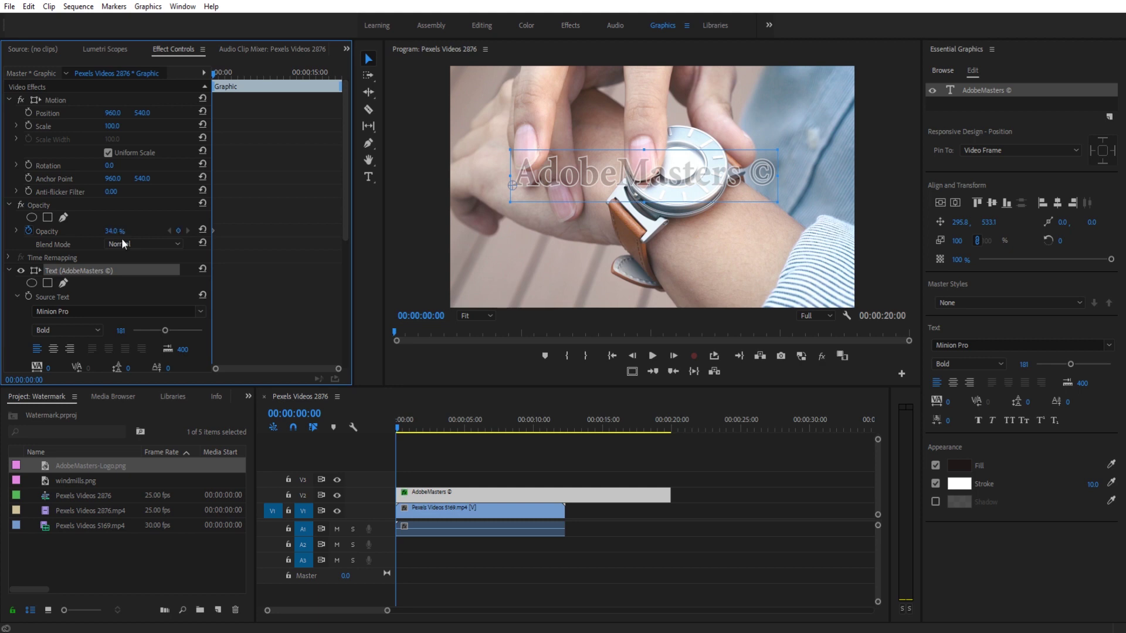
- Nudge the title down and right to position 335.8, 582.1 and preview the result
{"action": "left_click", "coordinate": [691, 499]}
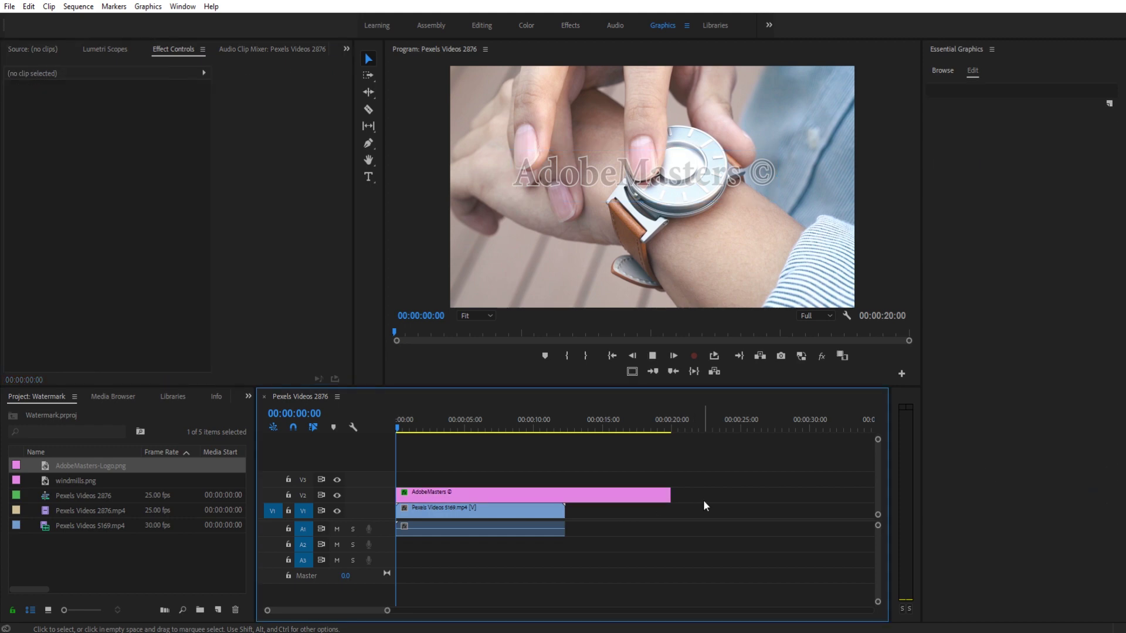
{"action": "key", "text": "space"}
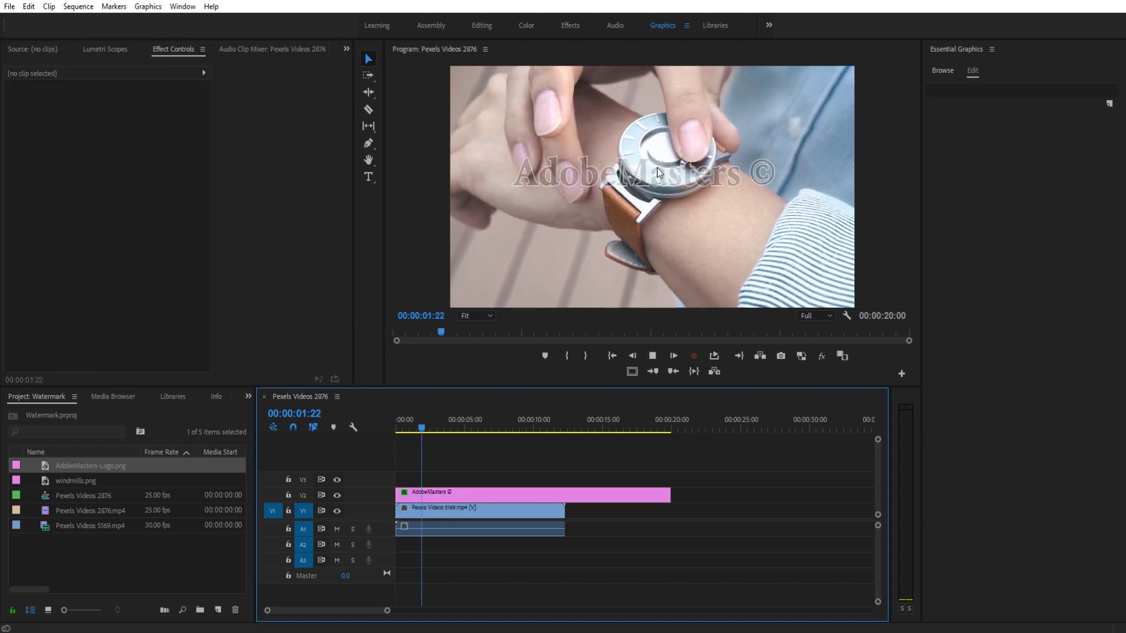
{"action": "left_click", "coordinate": [607, 157]}
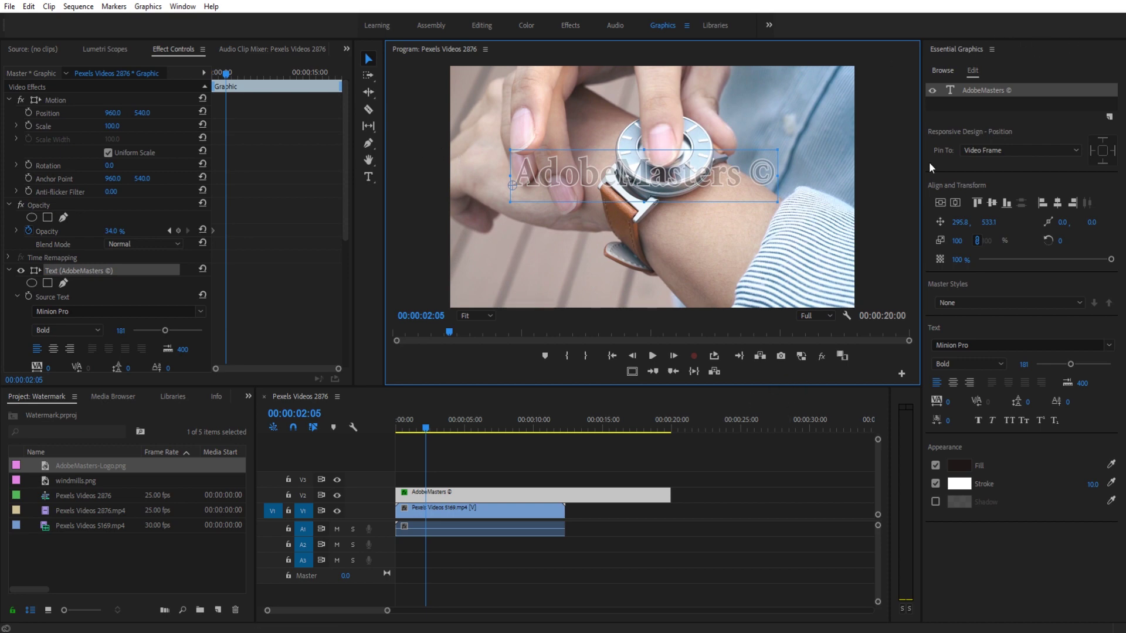
{"action": "left_click_drag", "start_coordinate": [945, 200], "coordinate": [951, 202]}
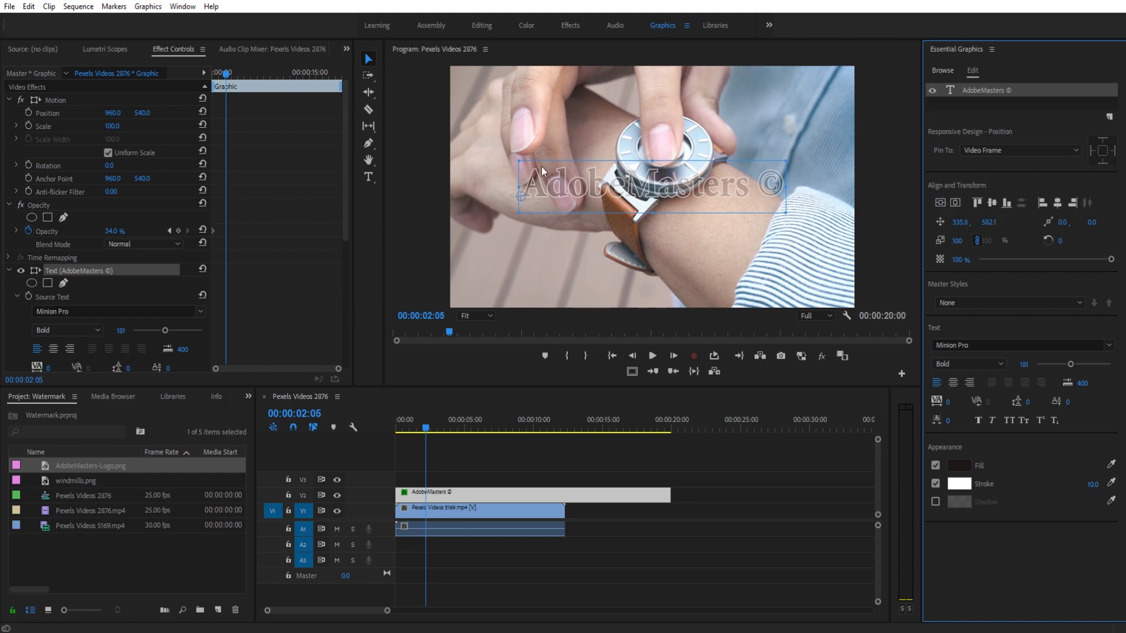
{"action": "left_click", "coordinate": [729, 516]}
{"action": "key", "text": "space"}
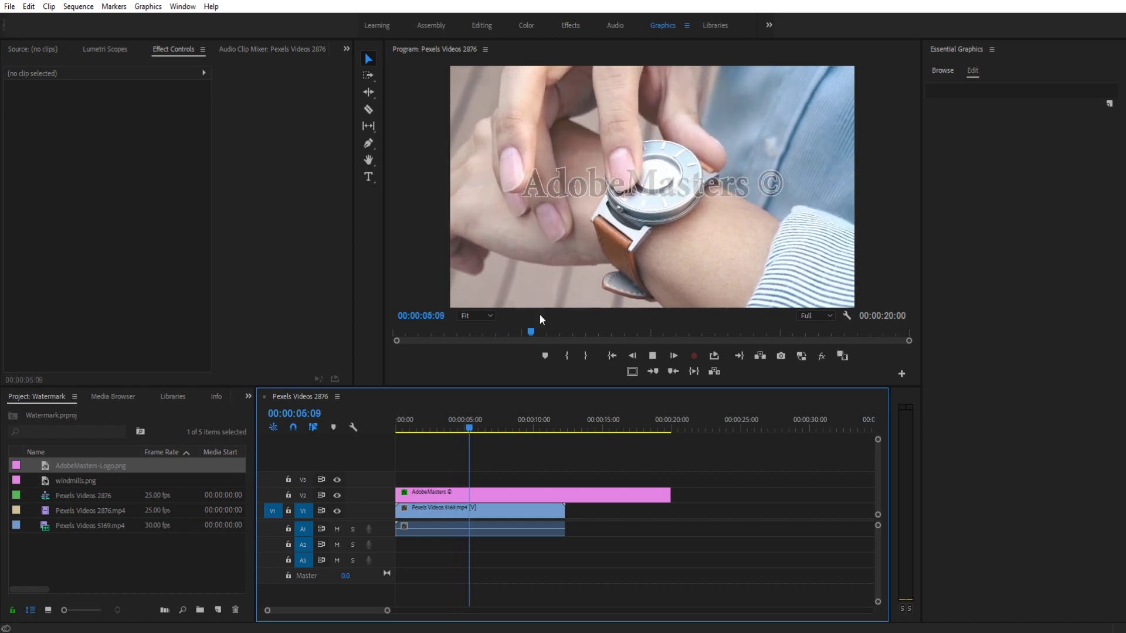
{"action": "key", "text": "space"}
- Place AdobeMasters-Logo.png on the V3 track above the title
{"action": "left_click", "coordinate": [581, 494]}
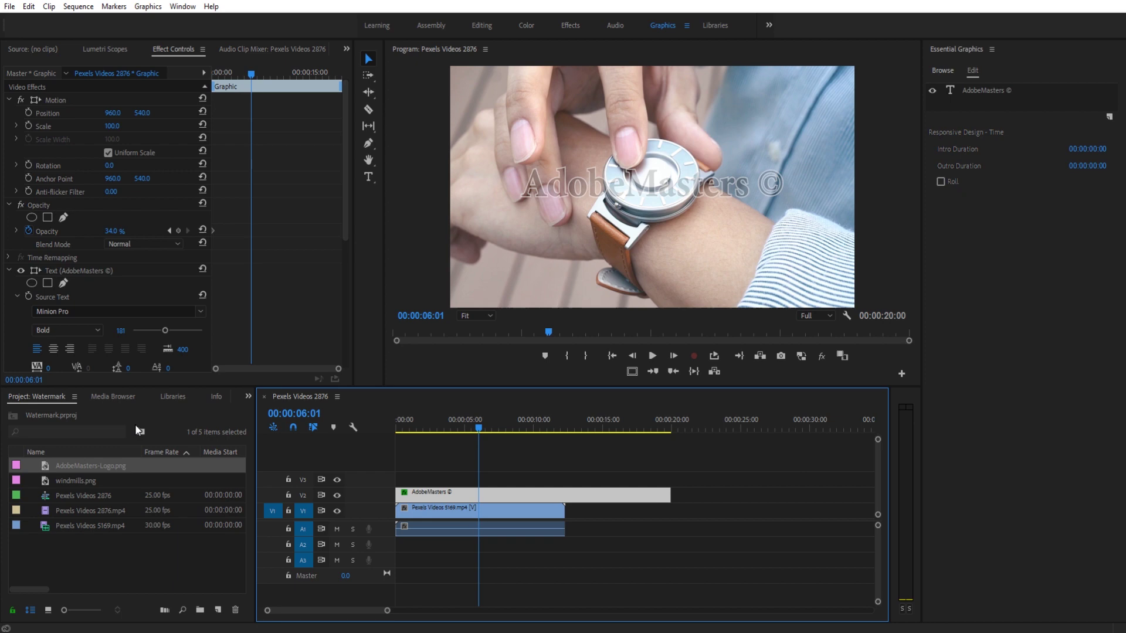
{"action": "left_click_drag", "start_coordinate": [79, 466], "coordinate": [508, 481]}
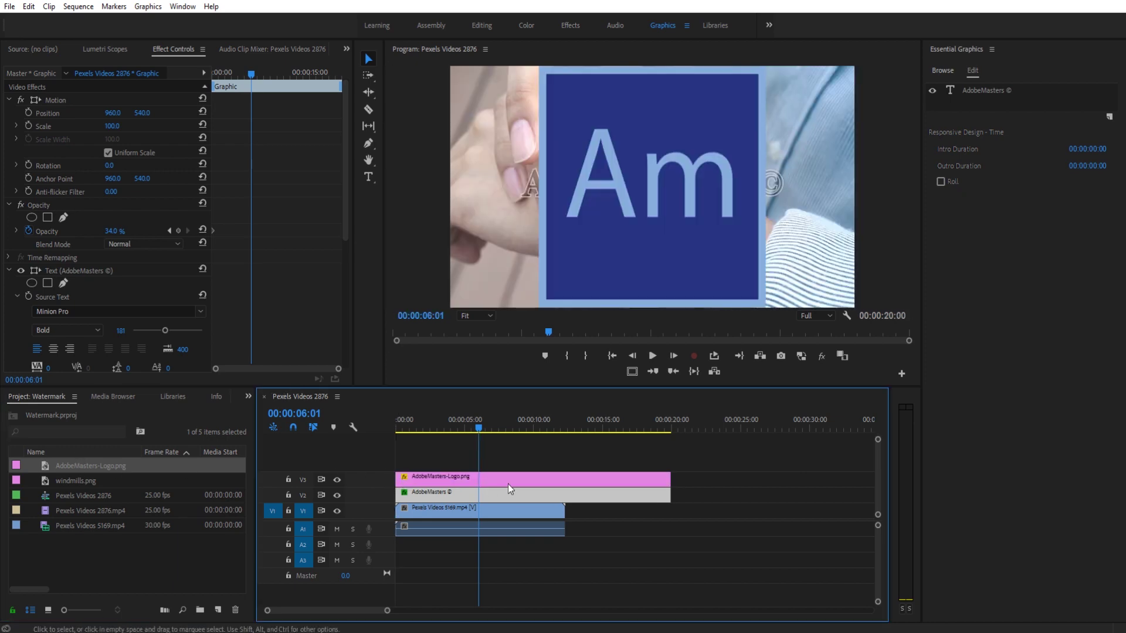
{"action": "left_click", "coordinate": [723, 287]}
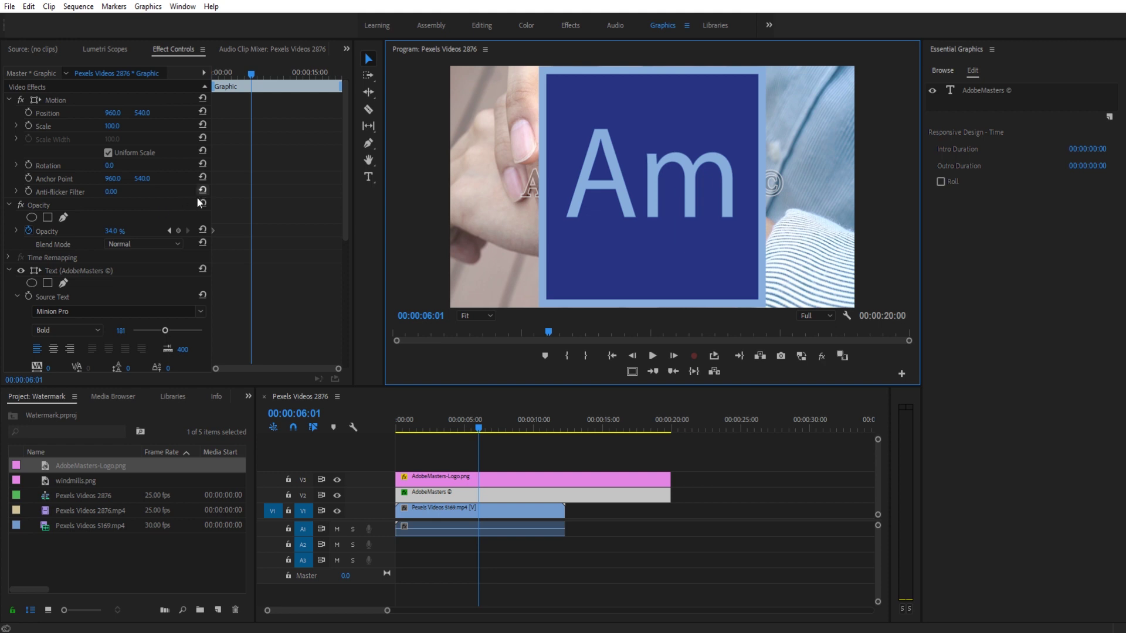
{"action": "scroll", "coordinate": [276, 340], "scroll_direction": "down", "scroll_amount": 2}
{"action": "left_click", "coordinate": [455, 482]}
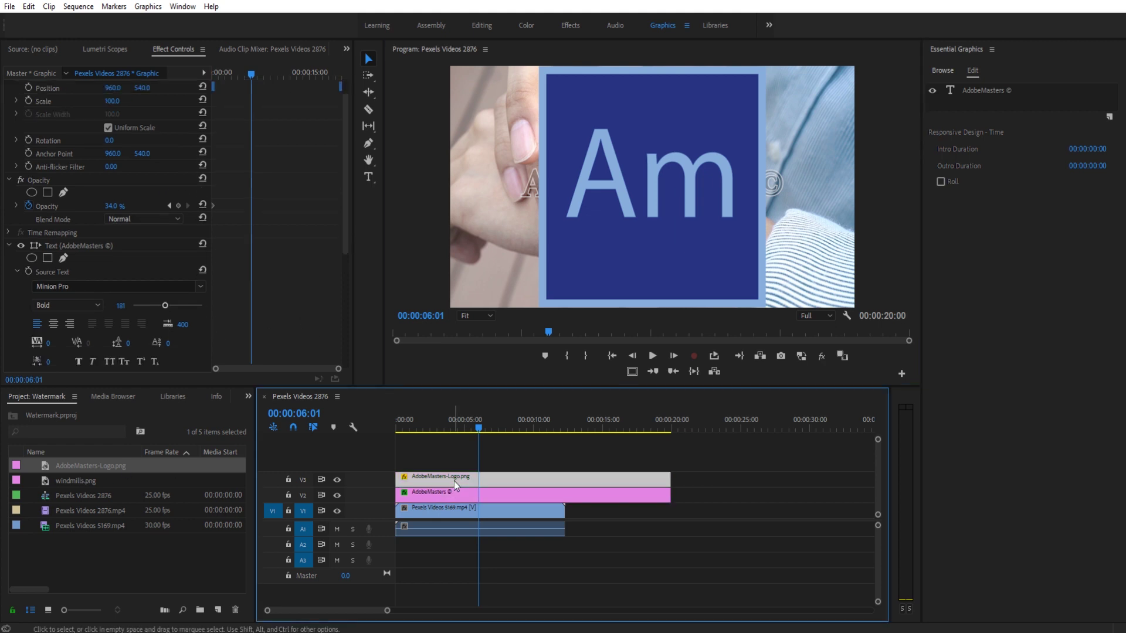
- Scale the logo to 36.5 and set its opacity to 41%
{"action": "left_click", "coordinate": [112, 127]}
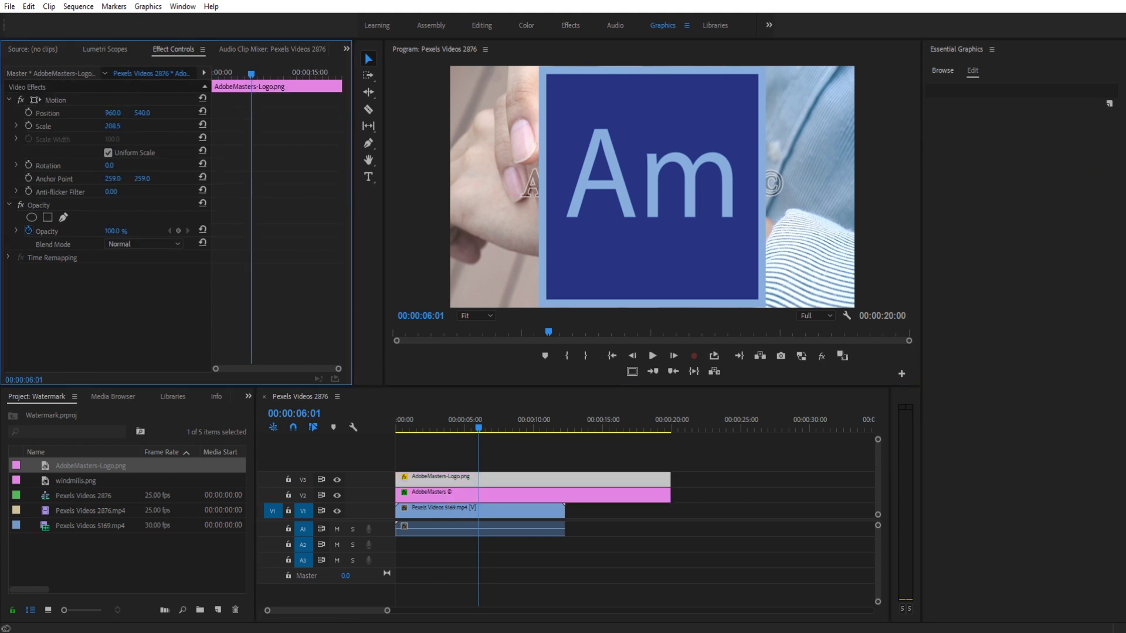
{"action": "left_click_drag", "start_coordinate": [112, 127], "coordinate": [45, 127]}
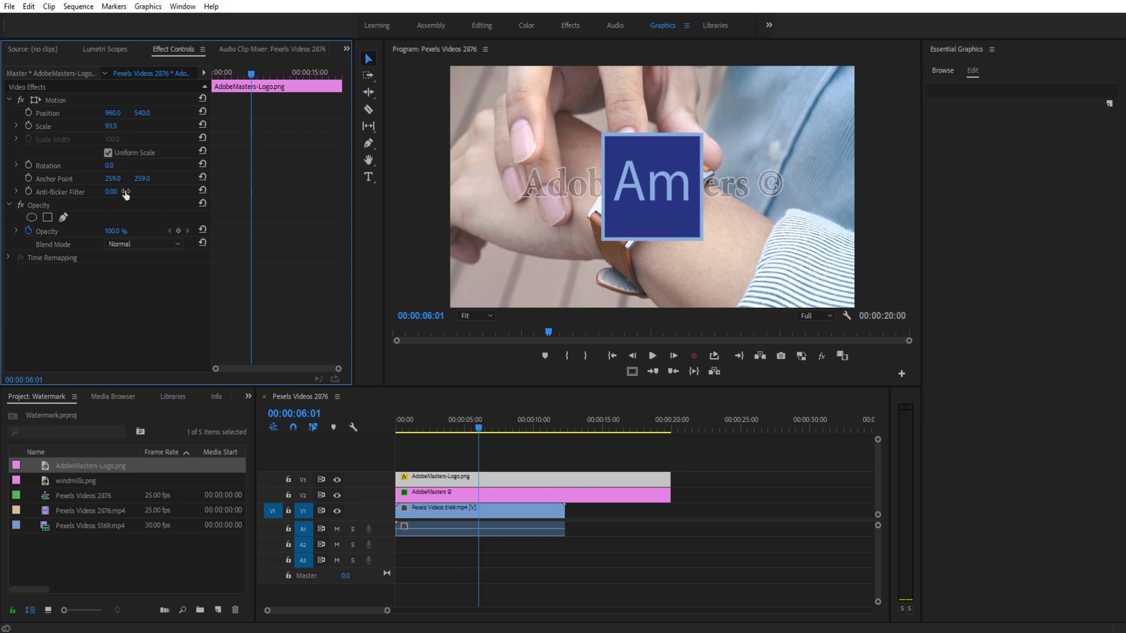
{"action": "left_click_drag", "start_coordinate": [115, 231], "coordinate": [81, 231]}
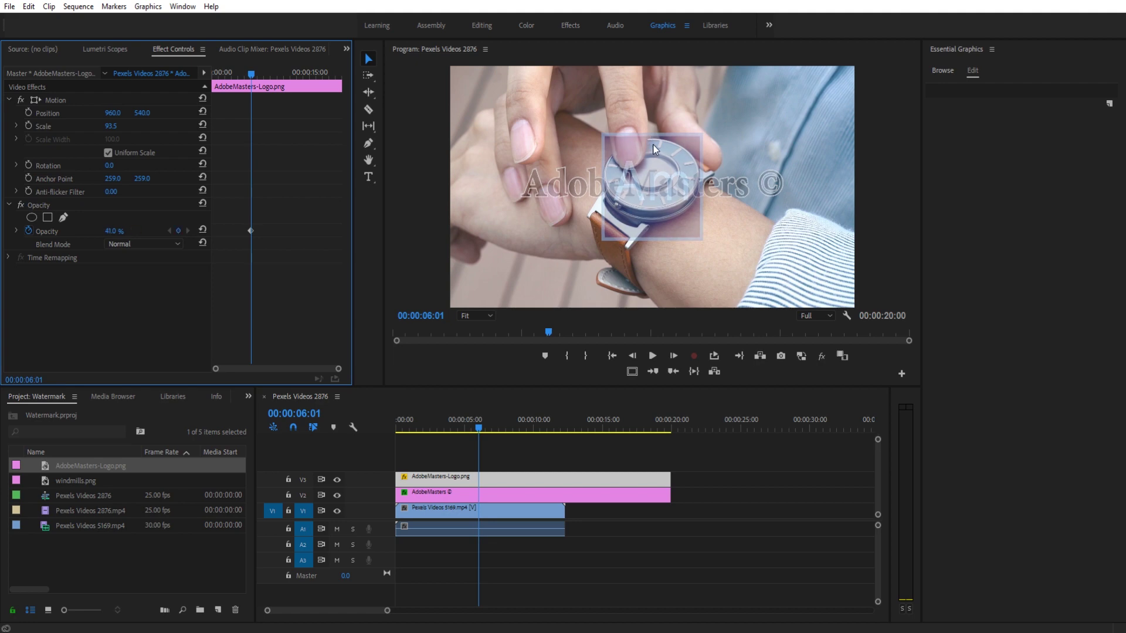
{"action": "key", "text": "space"}
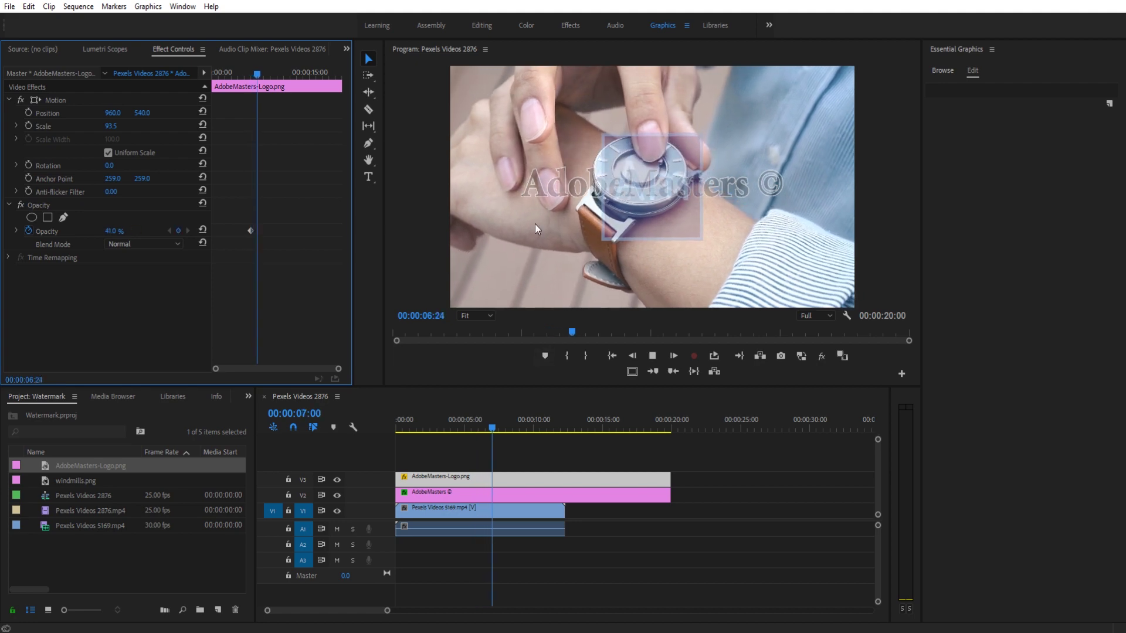
{"action": "key", "text": "space"}
- Position the logo at 1657, 916 in the bottom-right corner
{"action": "left_click_drag", "start_coordinate": [143, 112], "coordinate": [346, 113]}
{"action": "left_click_drag", "start_coordinate": [122, 113], "coordinate": [546, 113]}
{"action": "left_click_drag", "start_coordinate": [142, 116], "coordinate": [206, 114]}
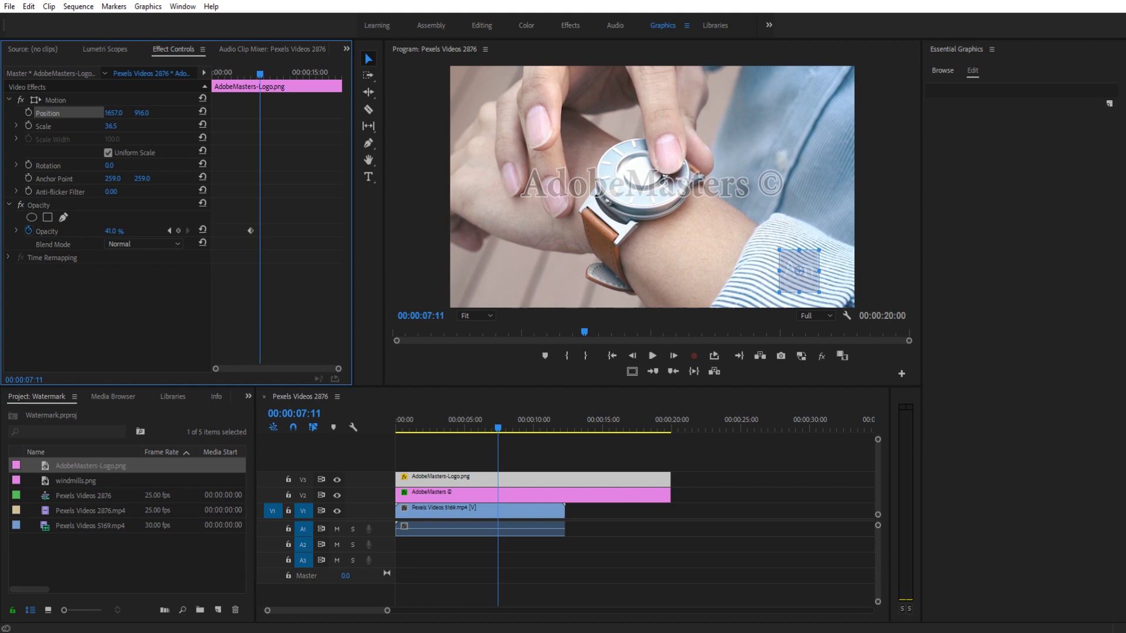
{"action": "left_click", "coordinate": [796, 535]}
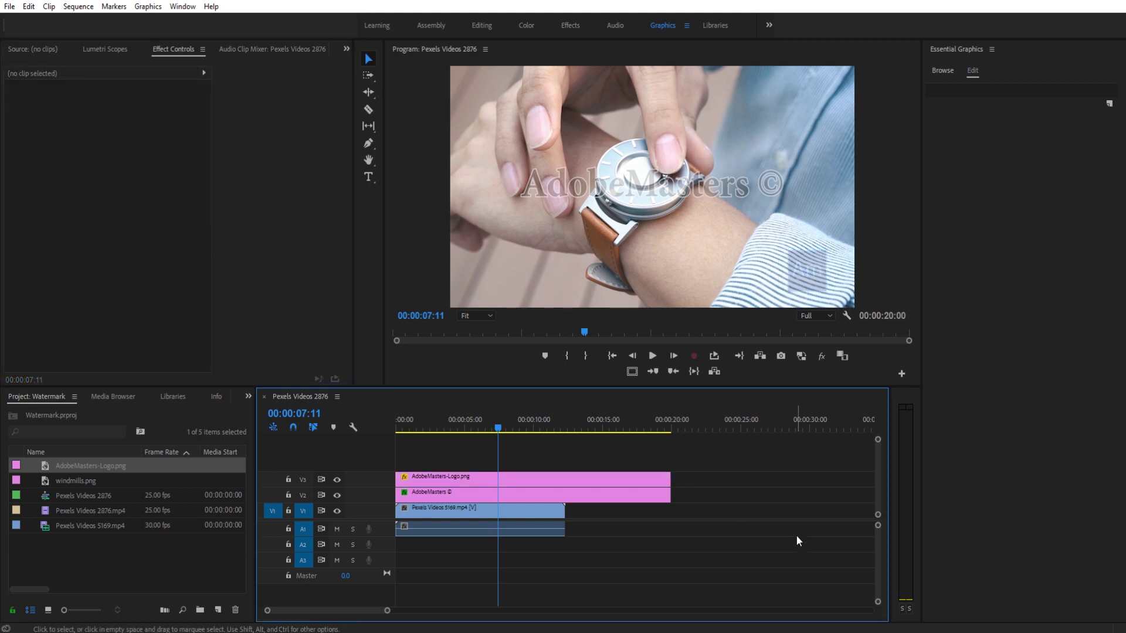
{"action": "key", "text": "space"}
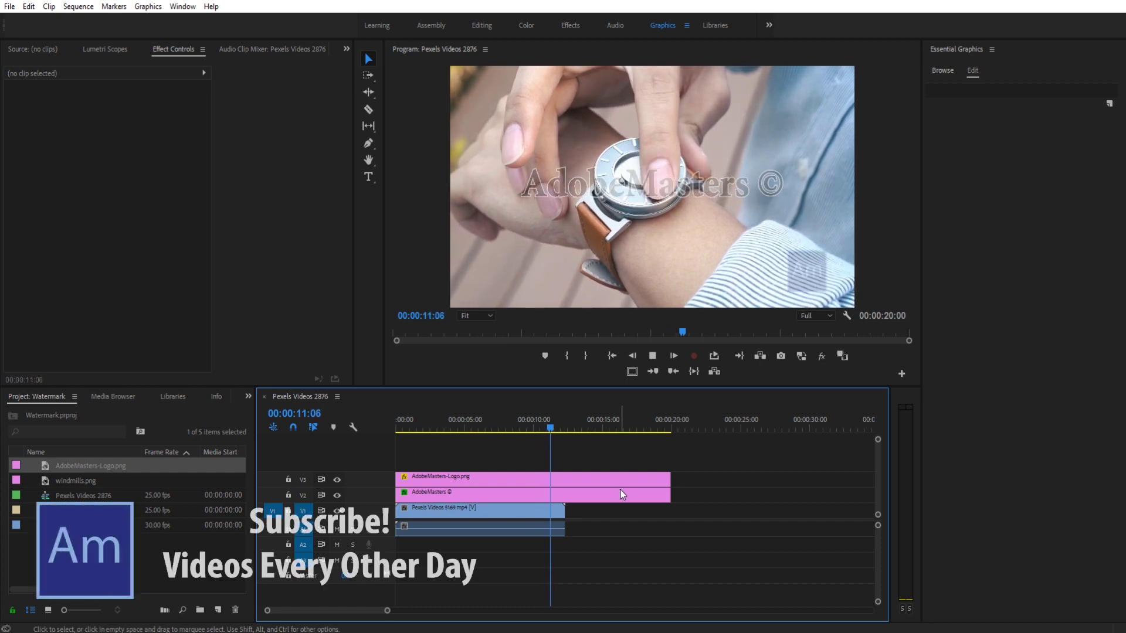
{"action": "key", "text": "space"}
{"action": "key", "text": "minus"}
{"action": "key", "text": "minus"}
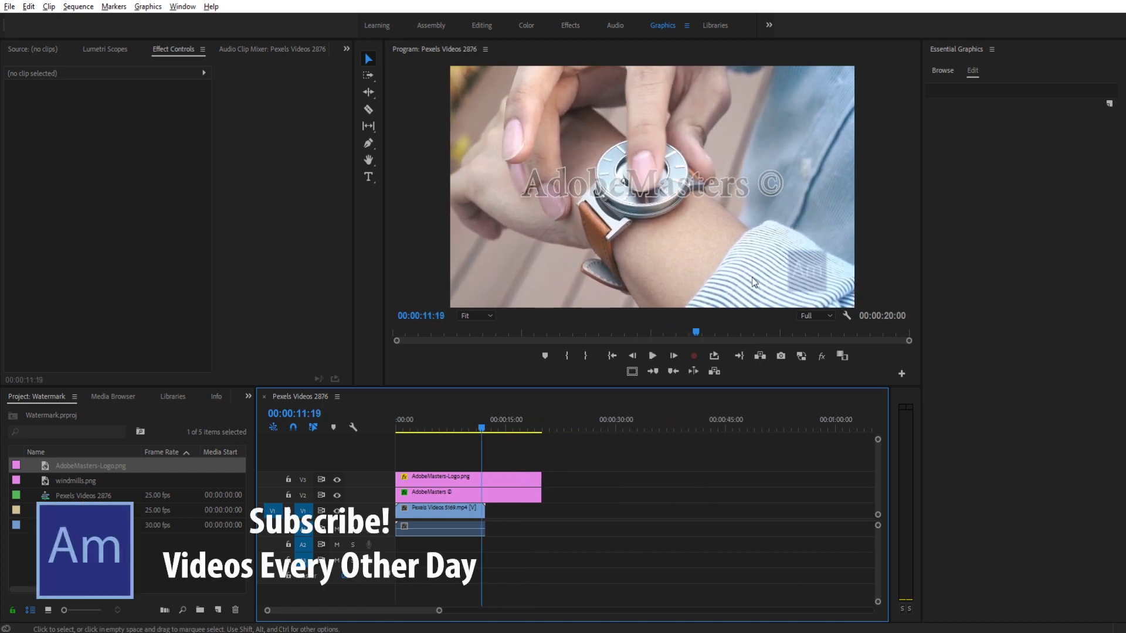
{"action": "key", "text": "alt"}
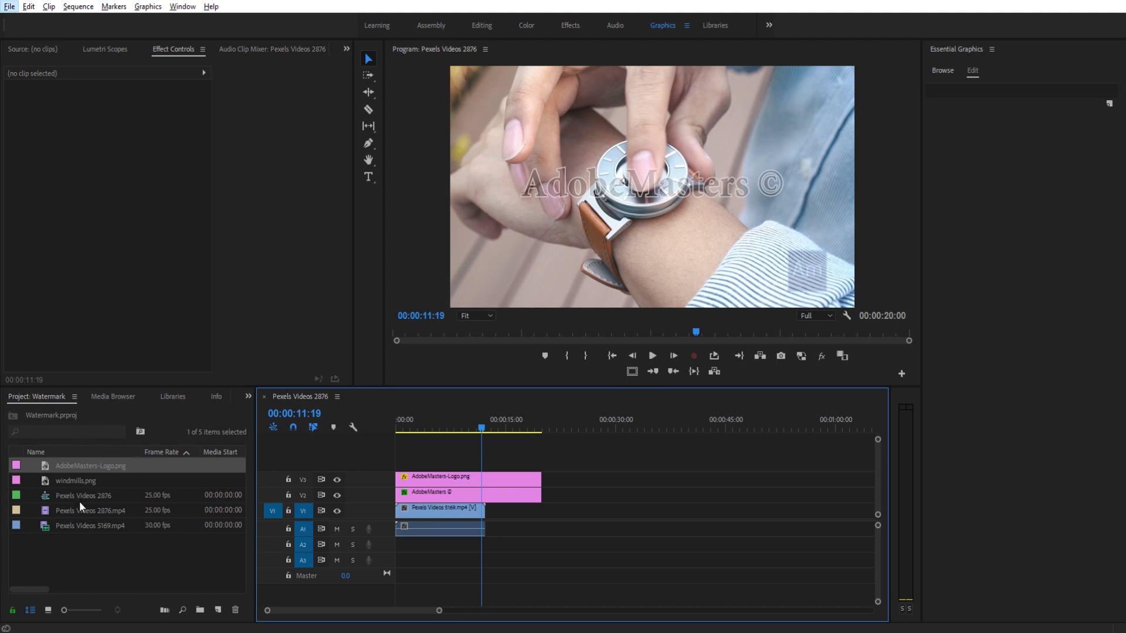
- Append Pexels Videos 2876.mp4 on V1 after the watch clip
{"action": "left_click_drag", "start_coordinate": [83, 498], "coordinate": [502, 510]}
{"action": "left_click_drag", "start_coordinate": [495, 422], "coordinate": [486, 422]}
{"action": "key", "text": "space"}
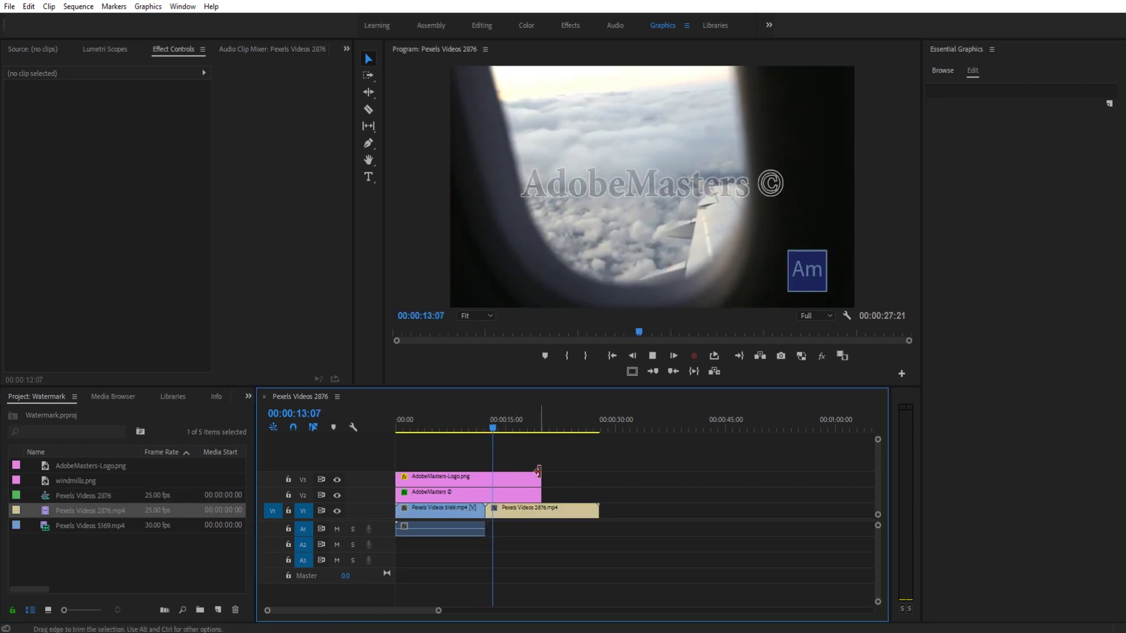
- Extend the V3 logo and V2 title clips to the end of the airplane clip
{"action": "left_click_drag", "start_coordinate": [540, 479], "coordinate": [661, 479]}
{"action": "left_click_drag", "start_coordinate": [541, 494], "coordinate": [662, 494]}
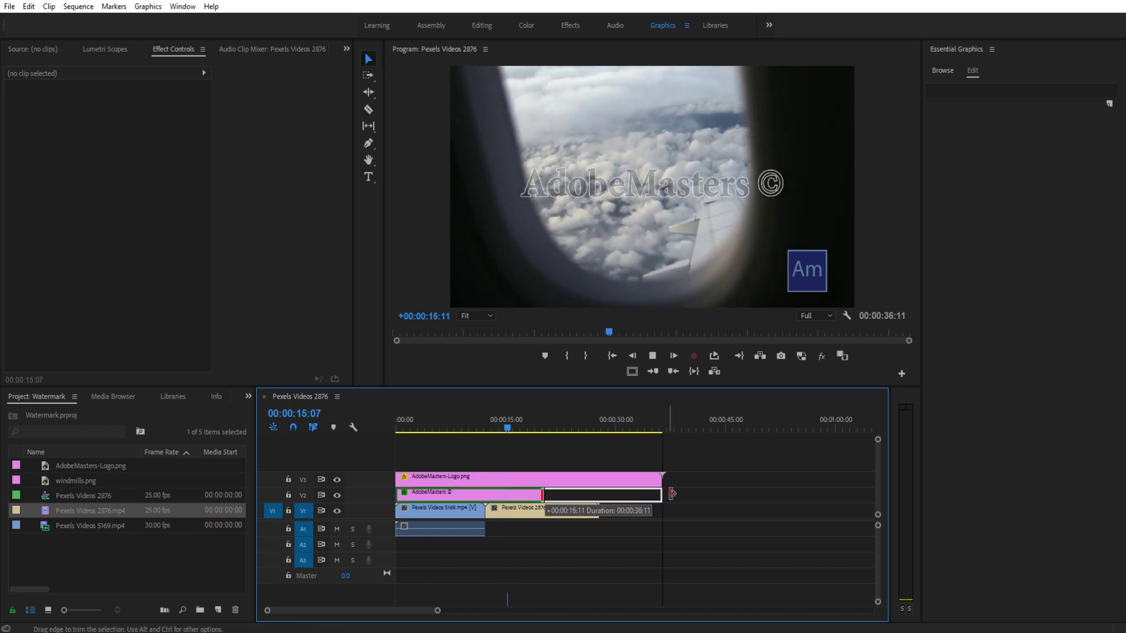
{"action": "left_click", "coordinate": [485, 423]}
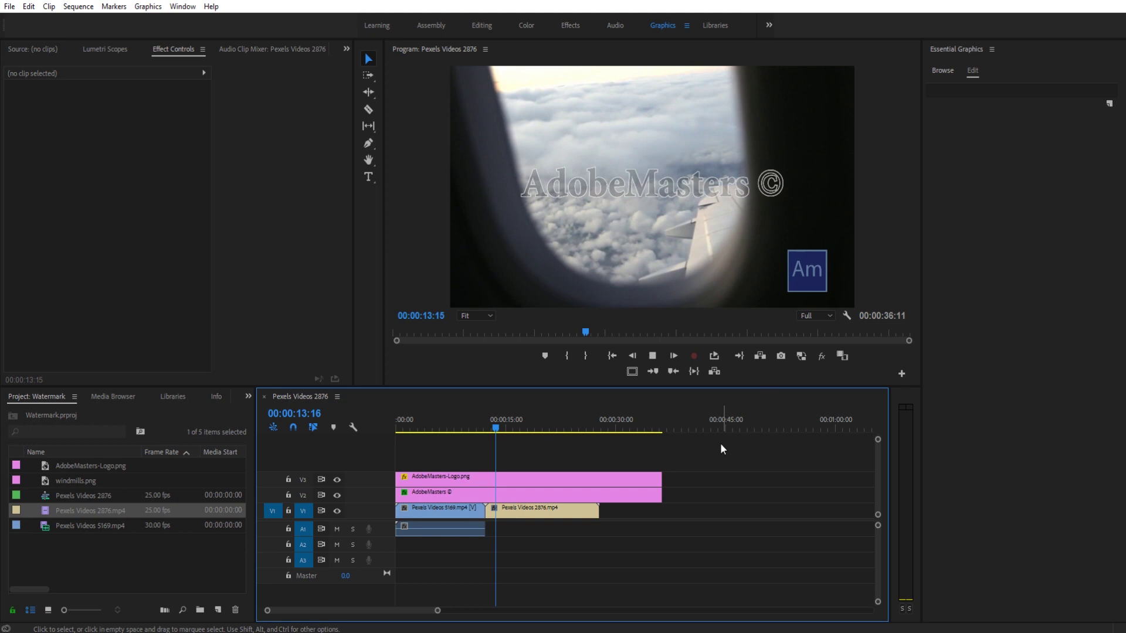
{"action": "key", "text": "space"}
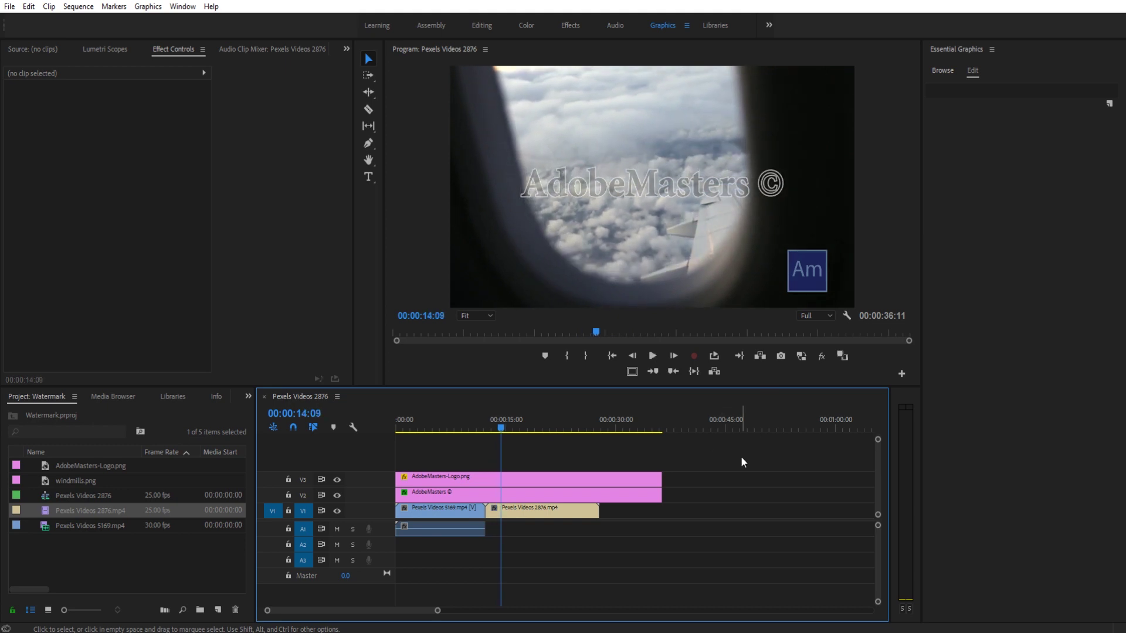